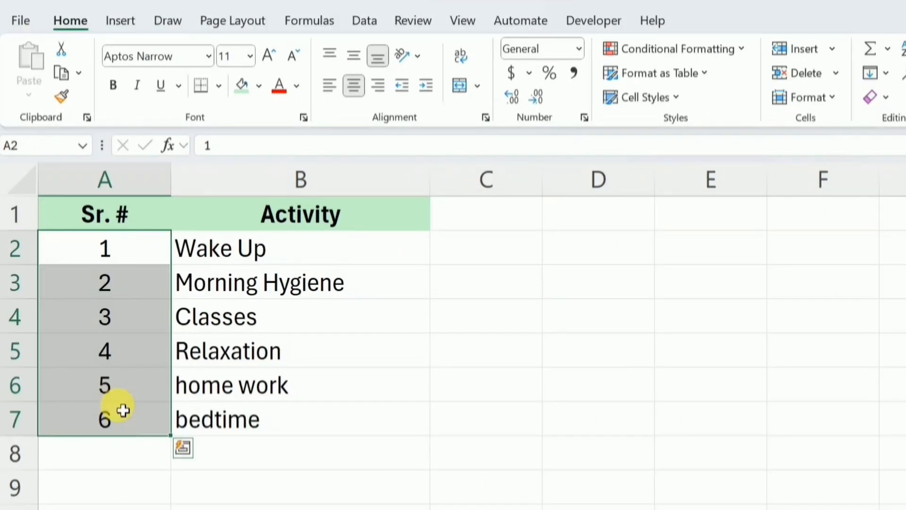
Clear the serial numbers in A2:A7 and enter =SEQUENCE(8) in cell A2.
key("Delete")
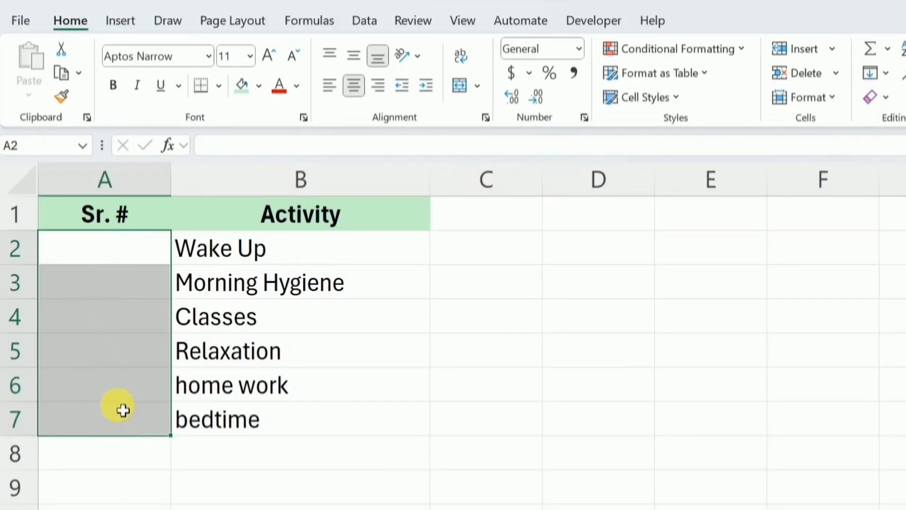
left_click(122, 251)
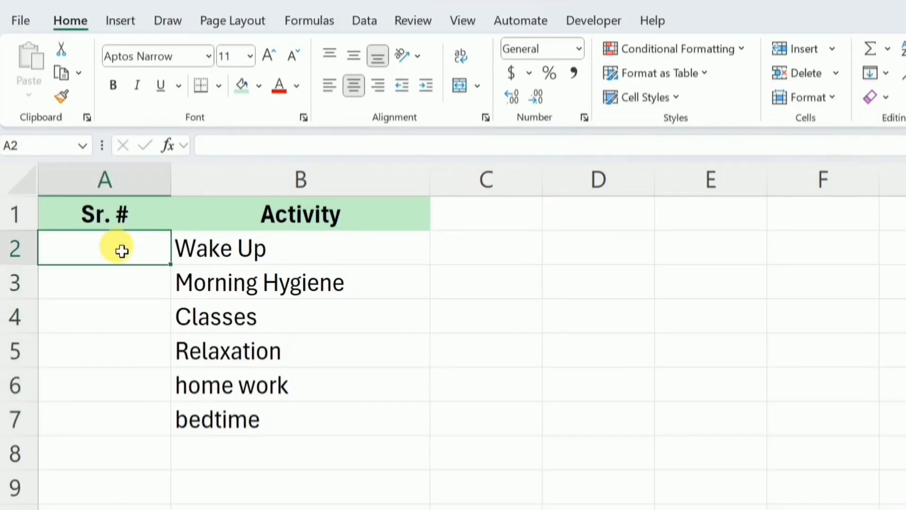
left_click(233, 150)
type("=")
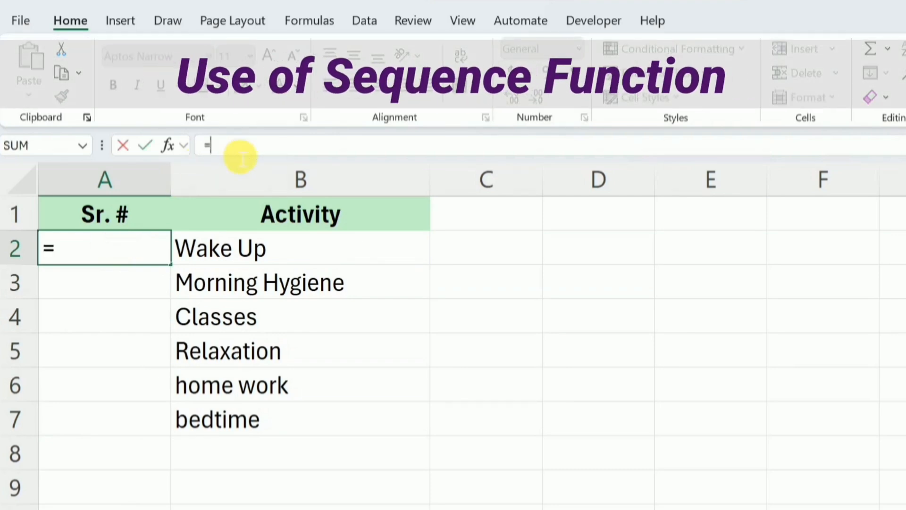
type("sequence(")
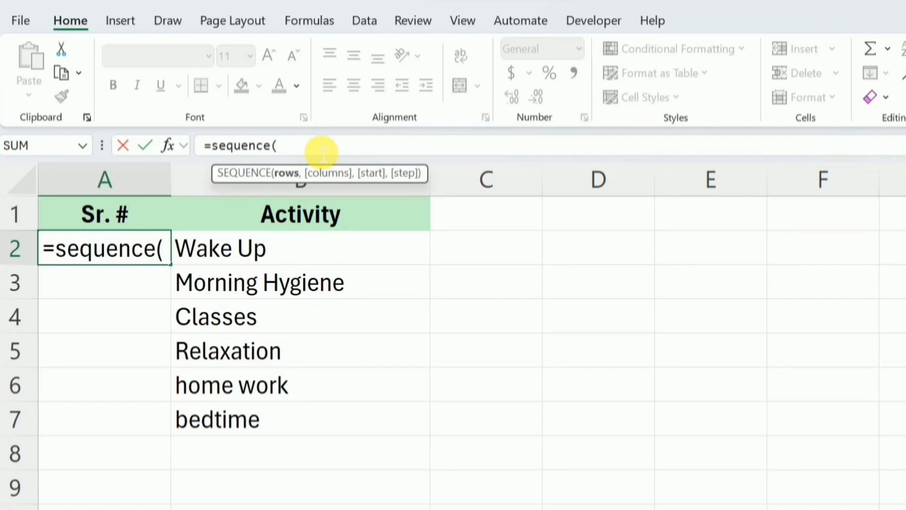
type("8)")
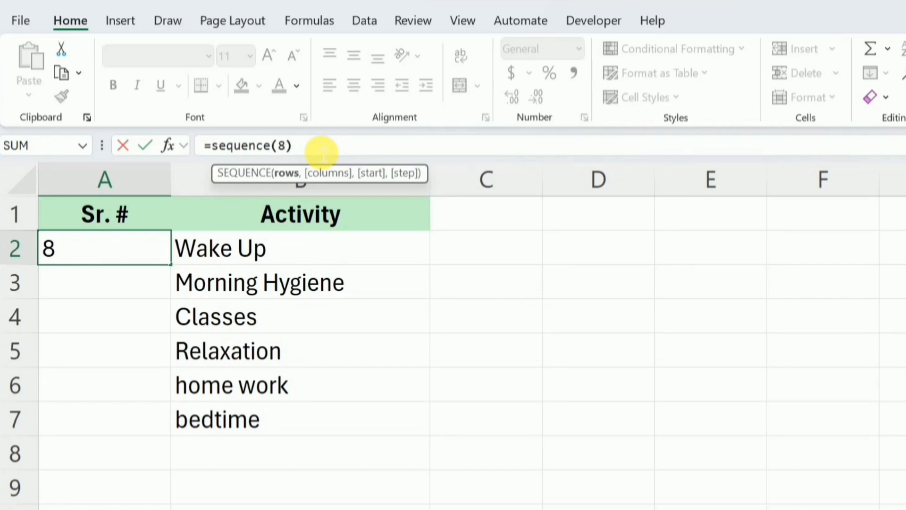
key("Return")
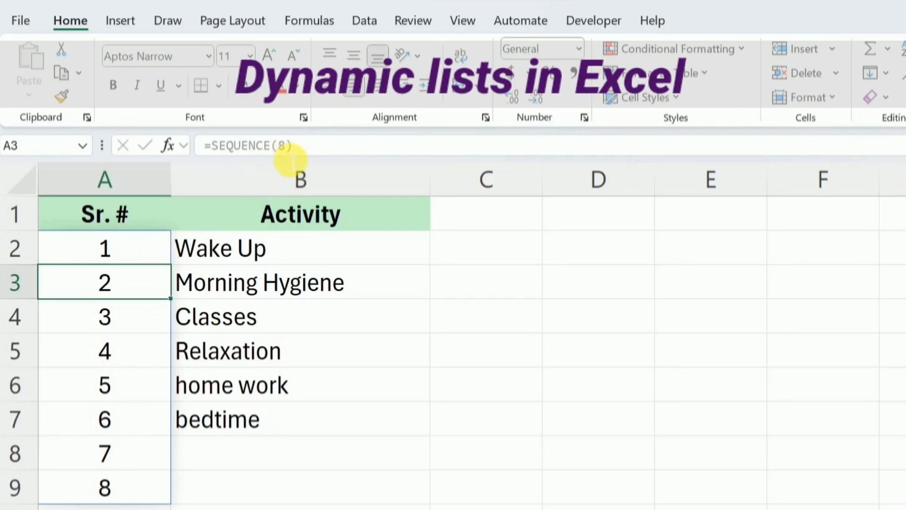
Replace the fixed row count in A2's SEQUENCE formula with COUNTA(B:B)-1, giving =SEQUENCE(COUNTA(B:B)-1).
key("BackSpace")
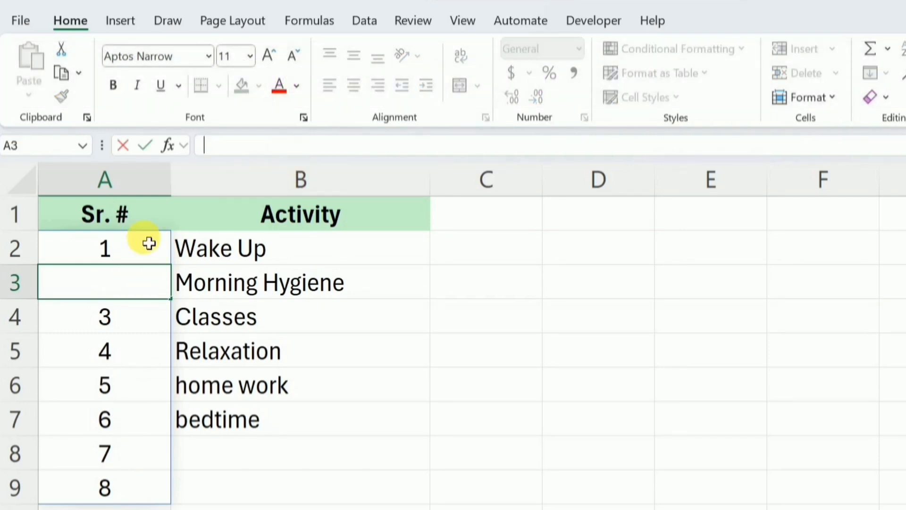
left_click(129, 248)
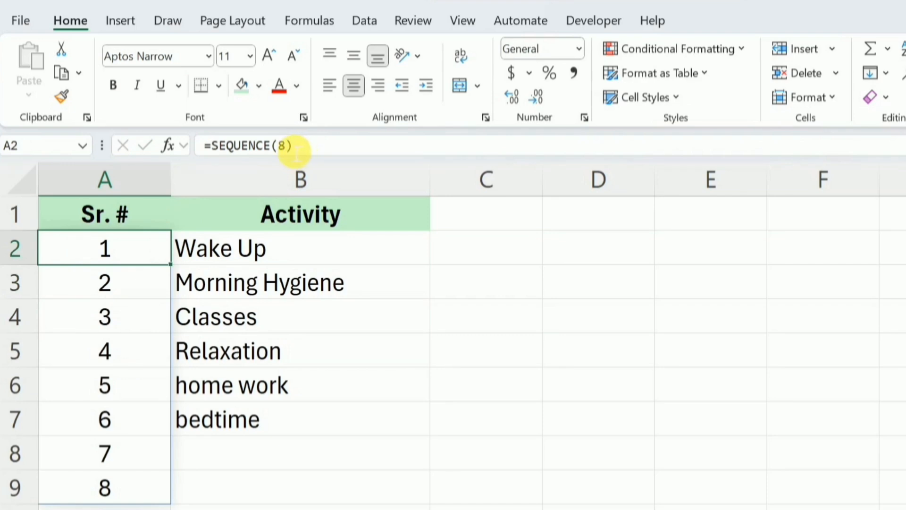
left_click(296, 150)
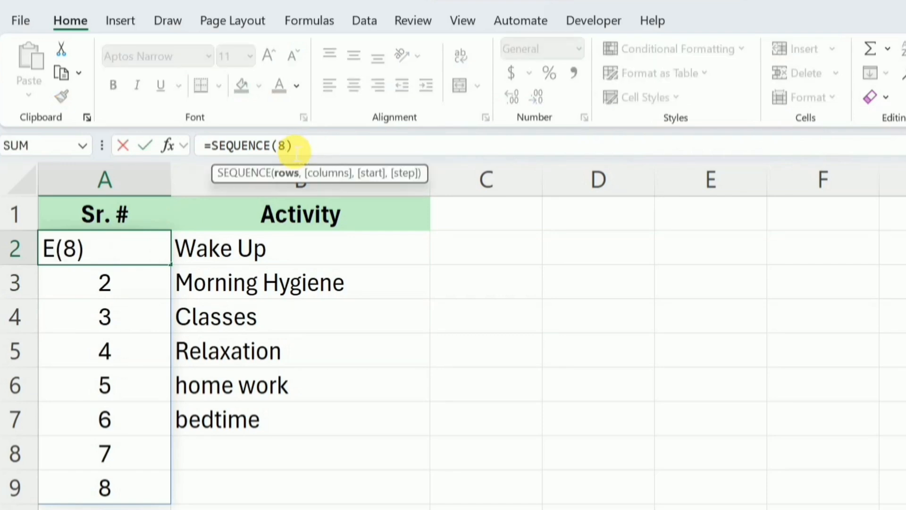
key("BackSpace")
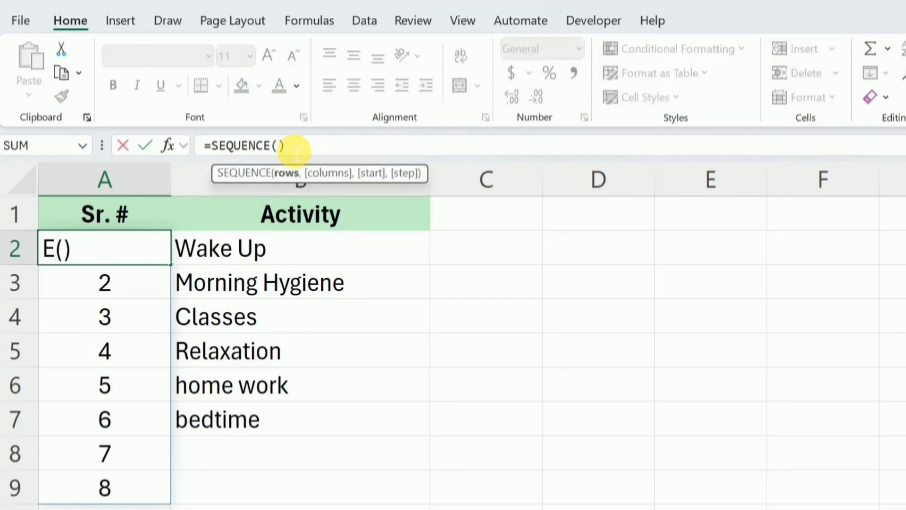
type("count")
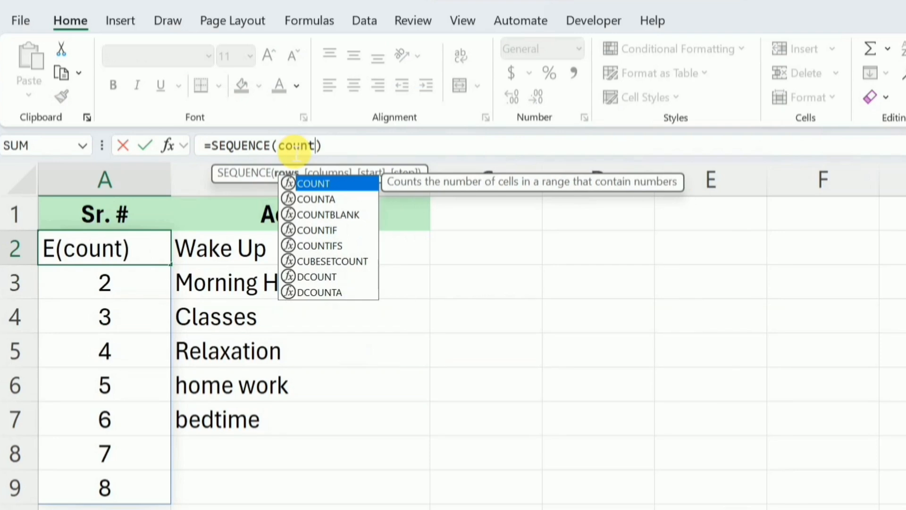
type("a(")
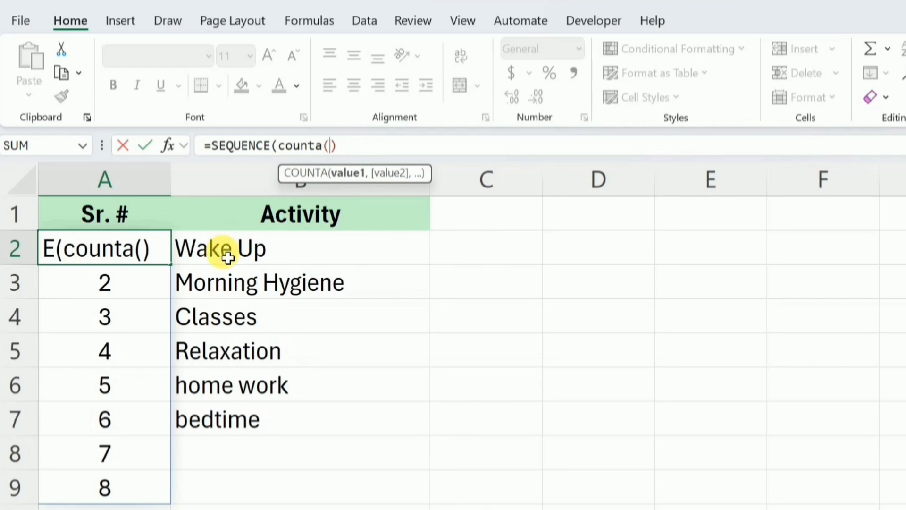
left_click_drag(228, 257, 239, 482)
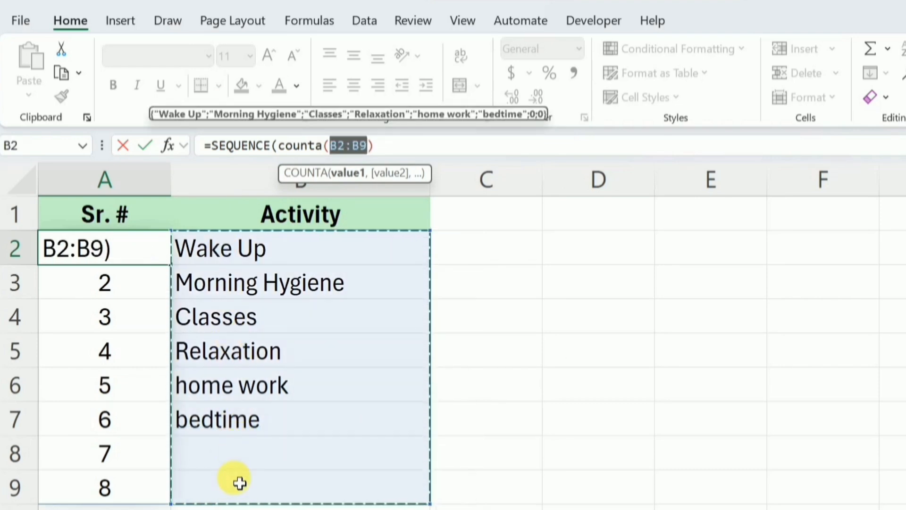
key("BackSpace")
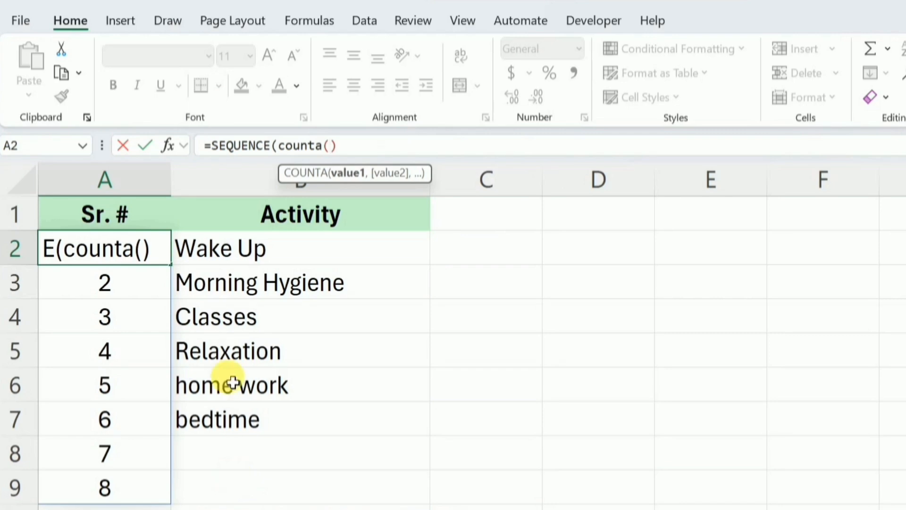
left_click(272, 198)
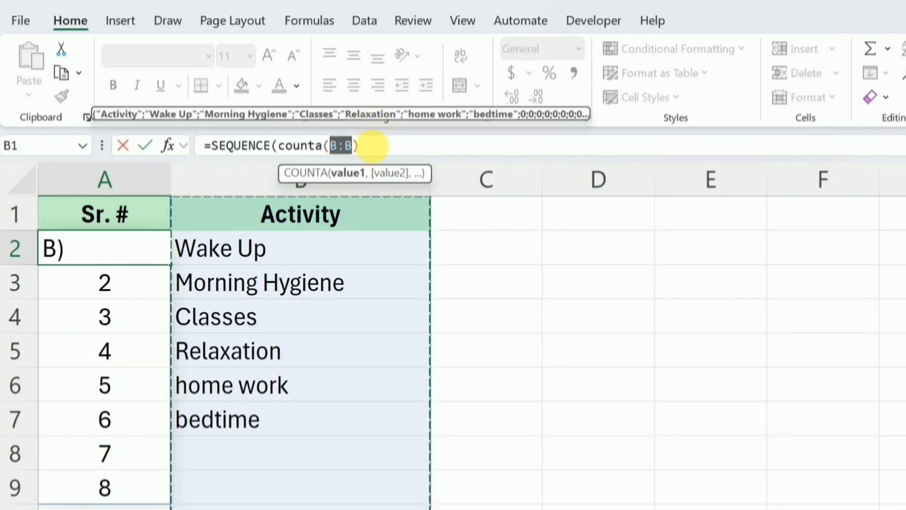
type(")-")
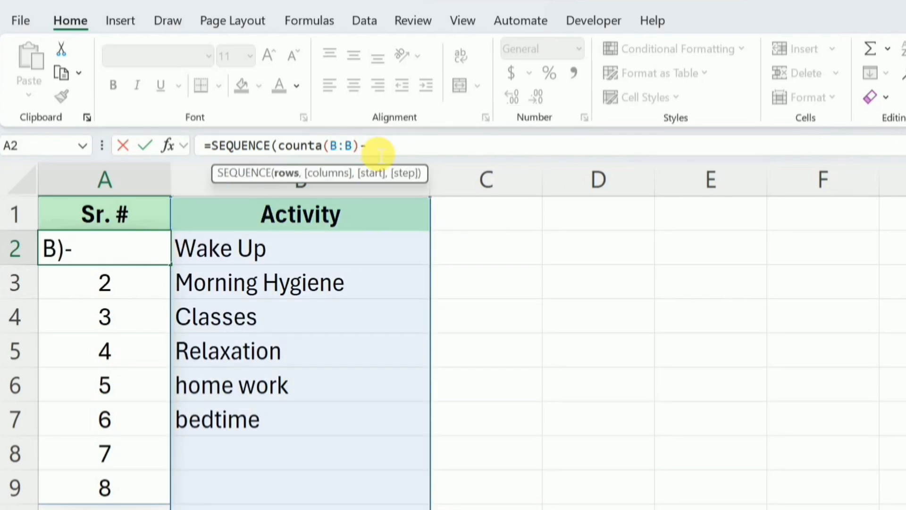
type("1")
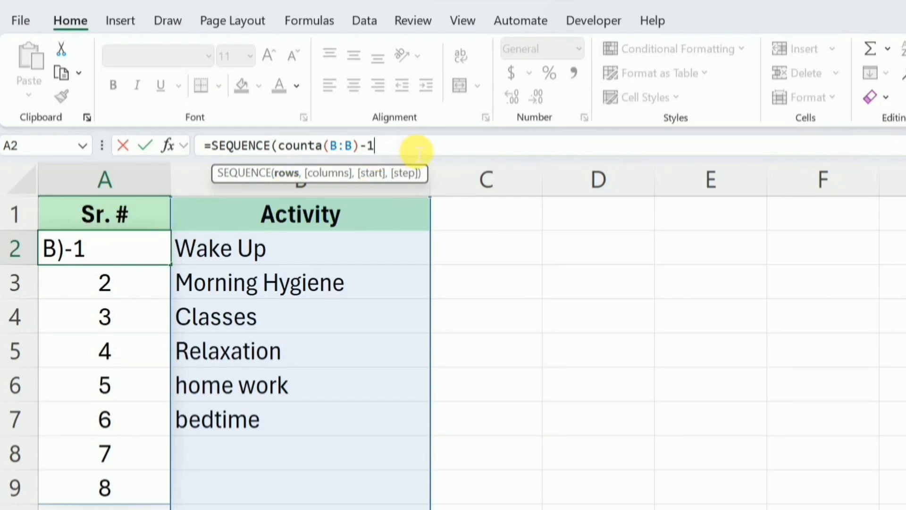
type(")")
key("Return")
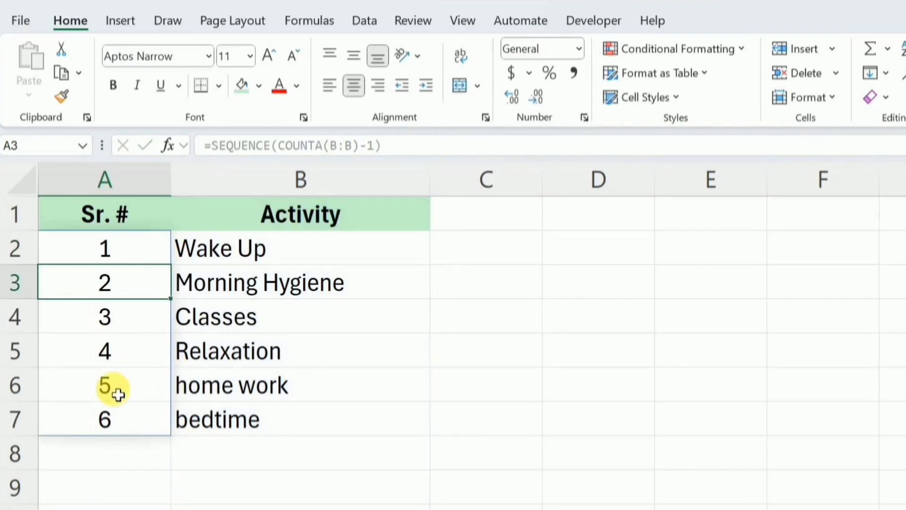
Add the activity "sleep" in cell B8 below the existing list.
left_click(207, 453)
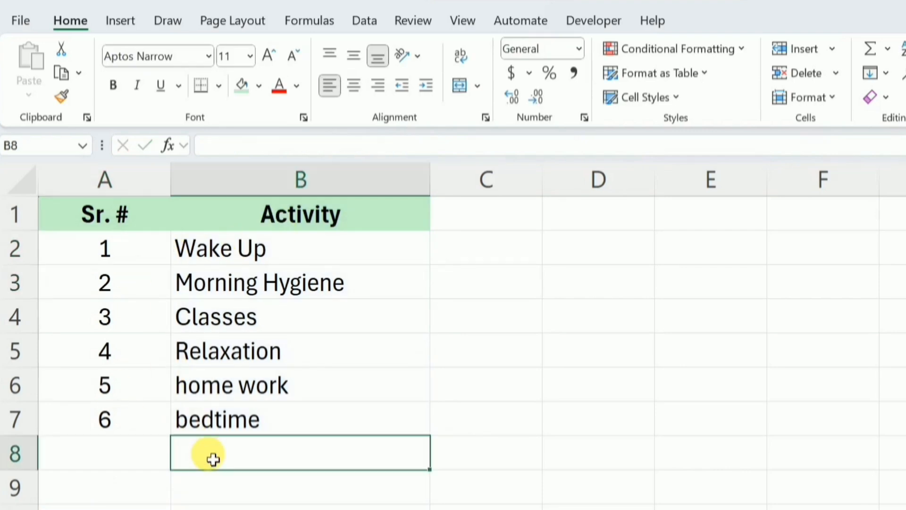
type("sleep")
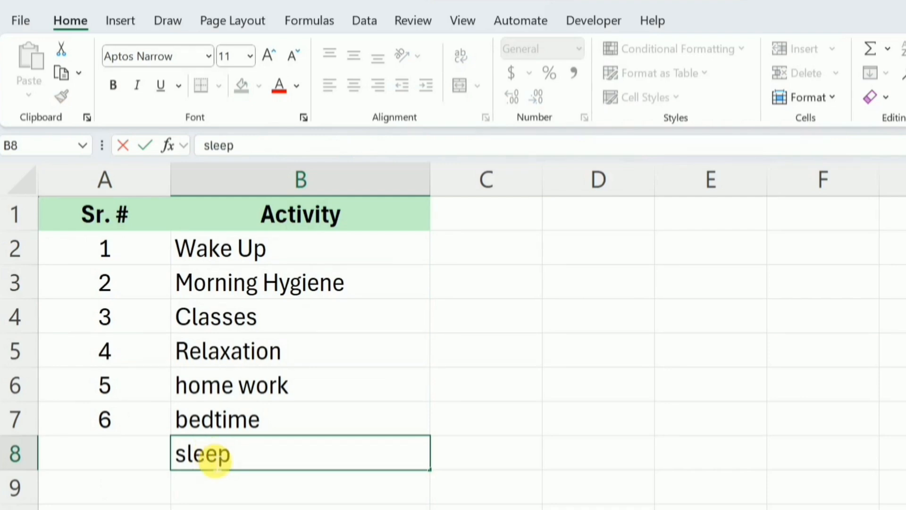
left_click(299, 496)
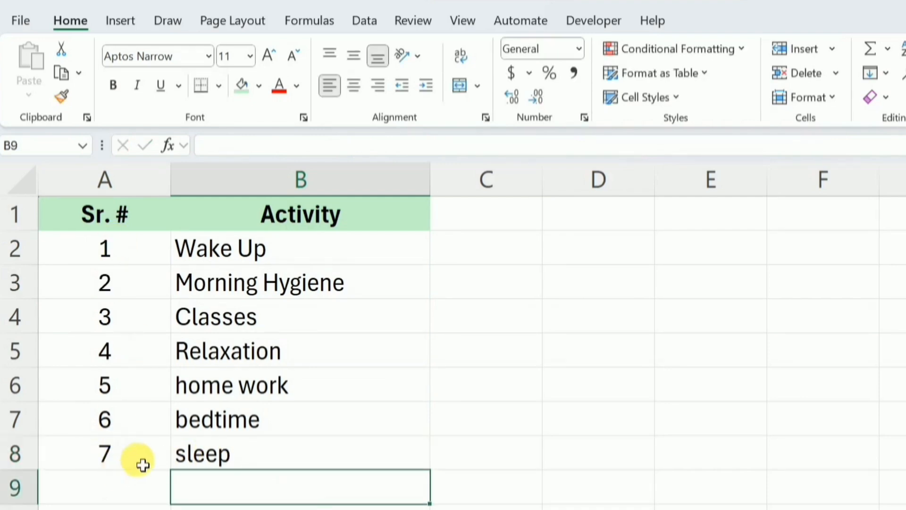
Delete the entire row 4 containing the Classes activity.
left_click(27, 316)
right_click(14, 317)
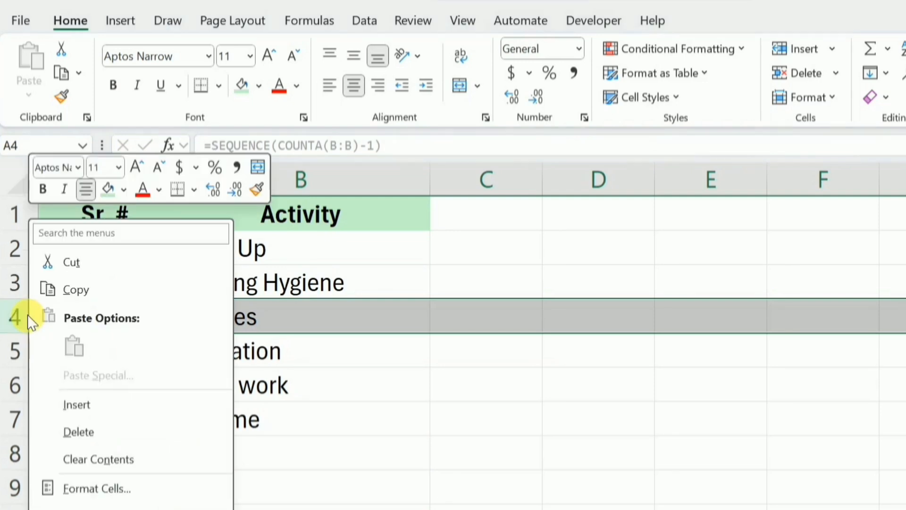
left_click(113, 431)
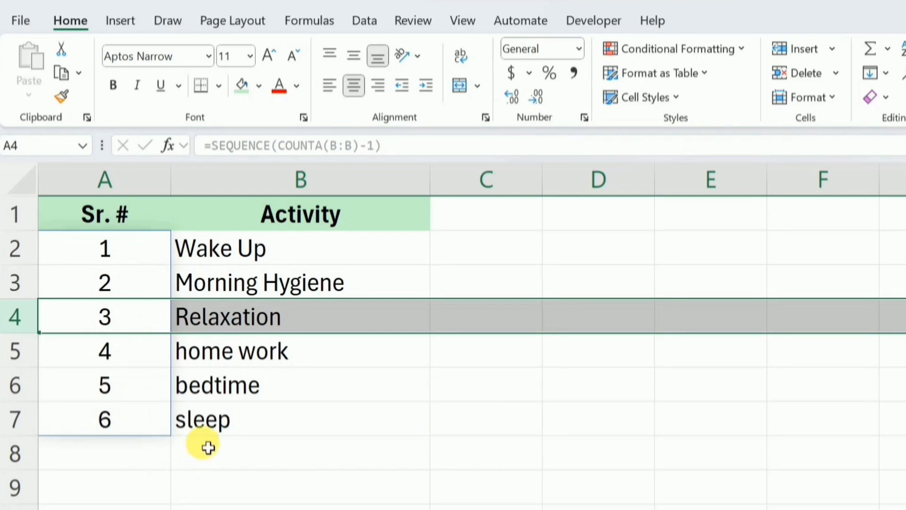
left_click(237, 428)
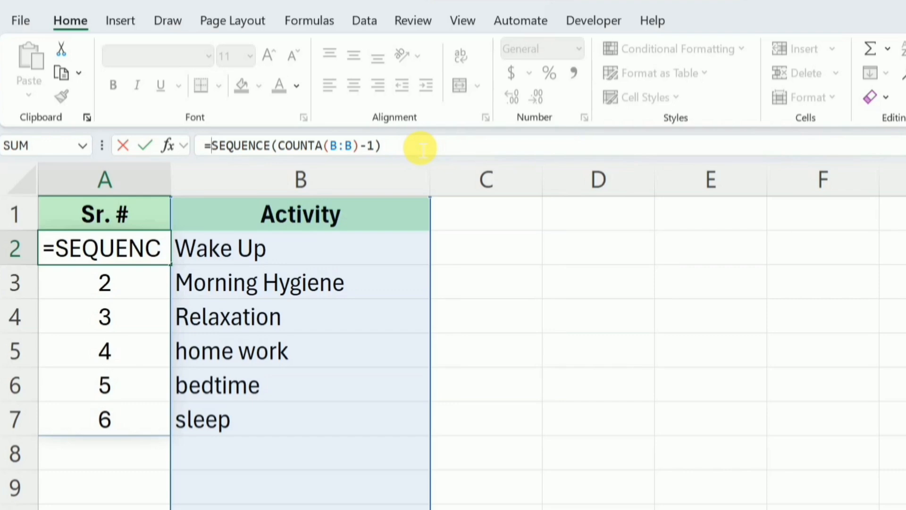
Wrap the formula in A2 in the ROMAN function, giving =ROMAN(SEQUENCE(COUNTA(B:B)-1)).
type("Roman")
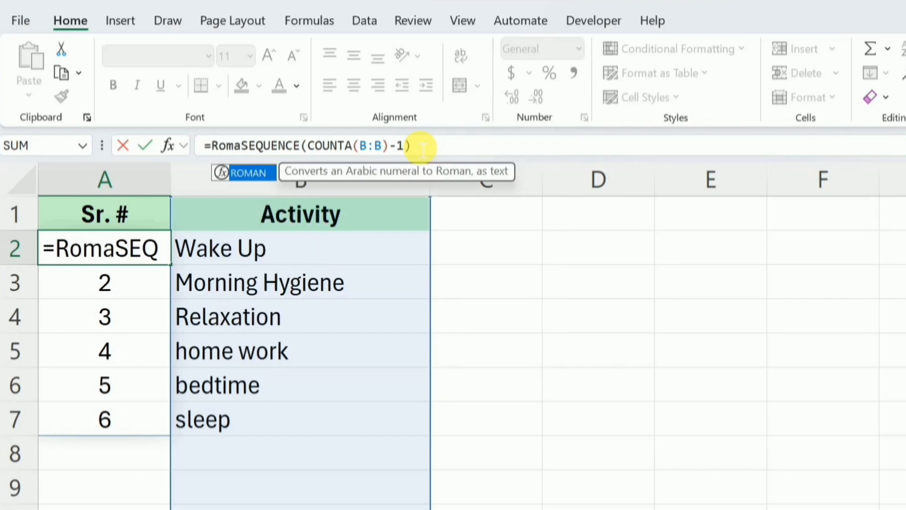
type("(")
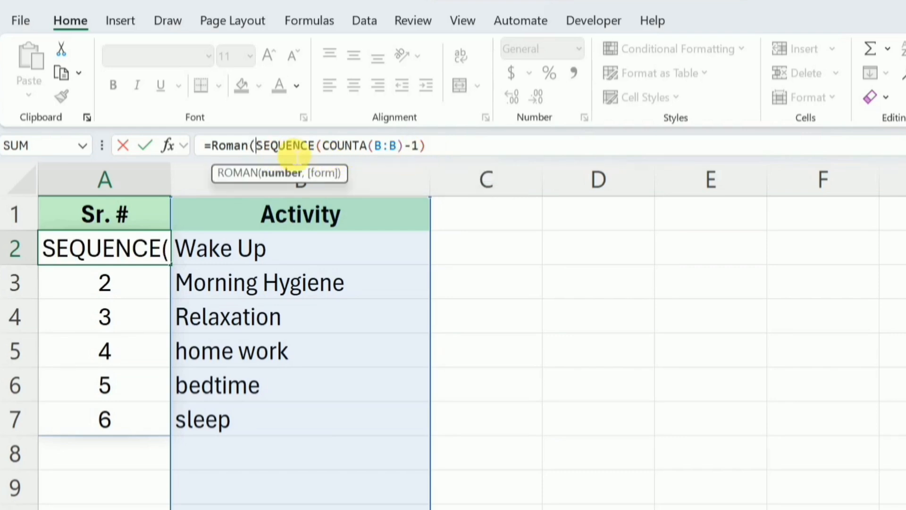
left_click(442, 155)
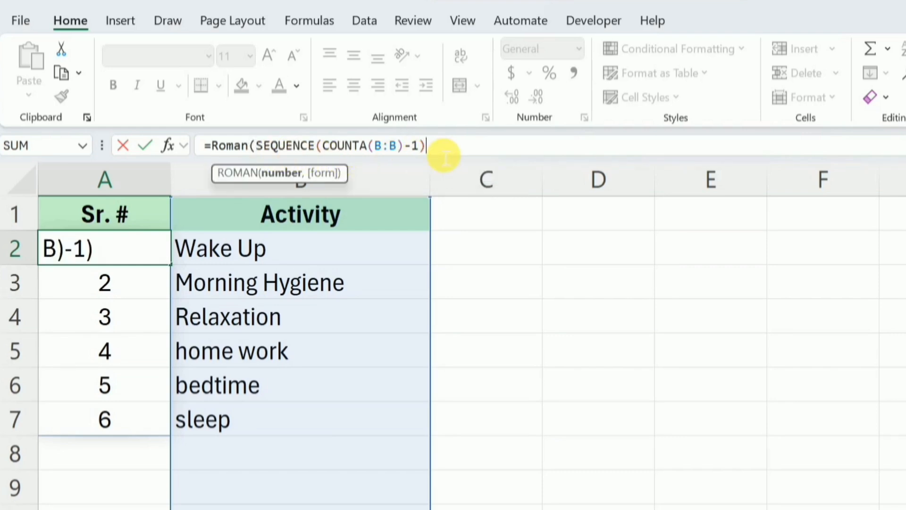
type(")")
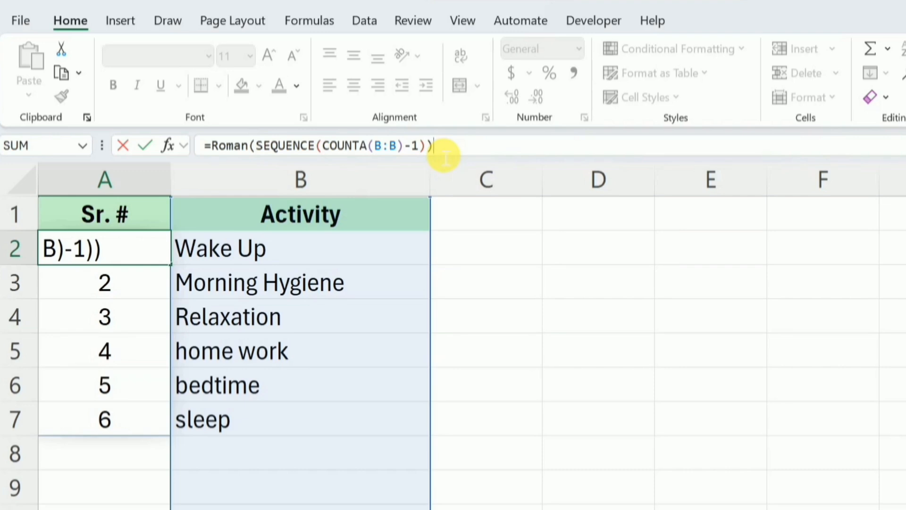
key("Return")
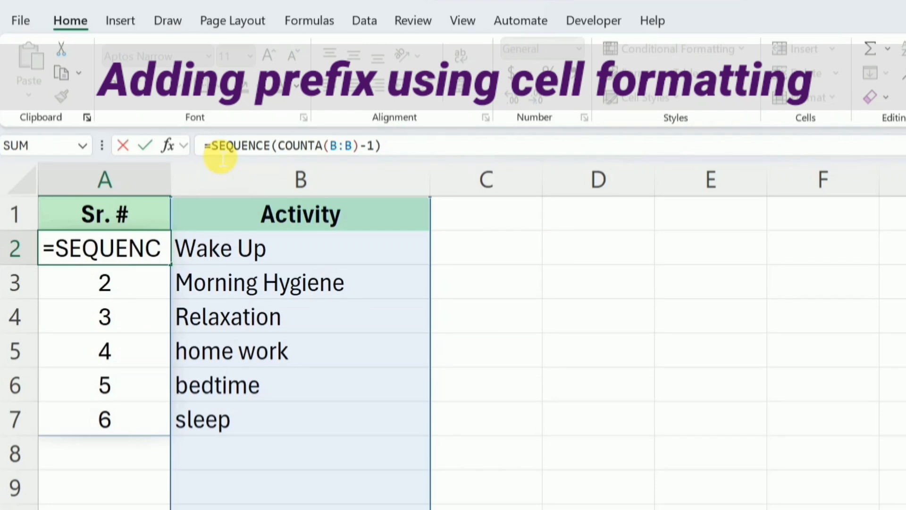
Prefix the serial numbers with "No. " by changing A2's formula to ="No. "&SEQUENCE(COUNTA(B:B)-1).
type("\"No.")
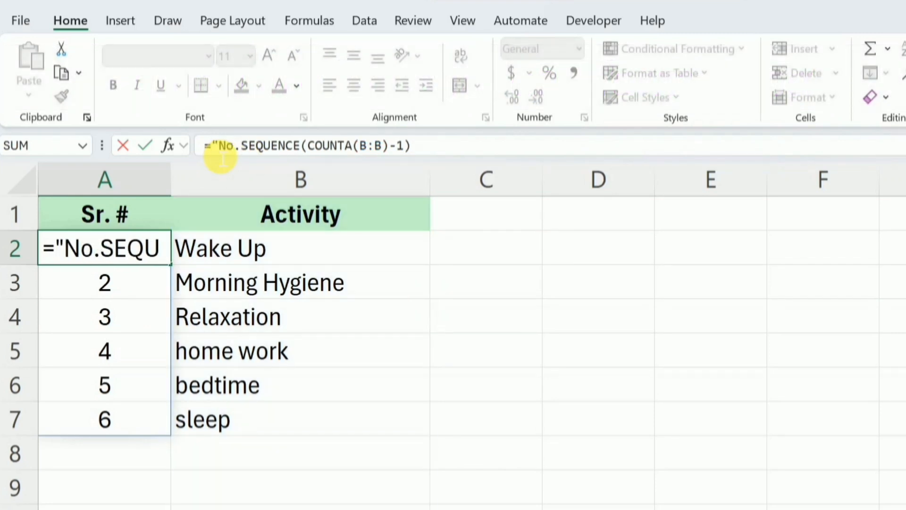
type(" \"")
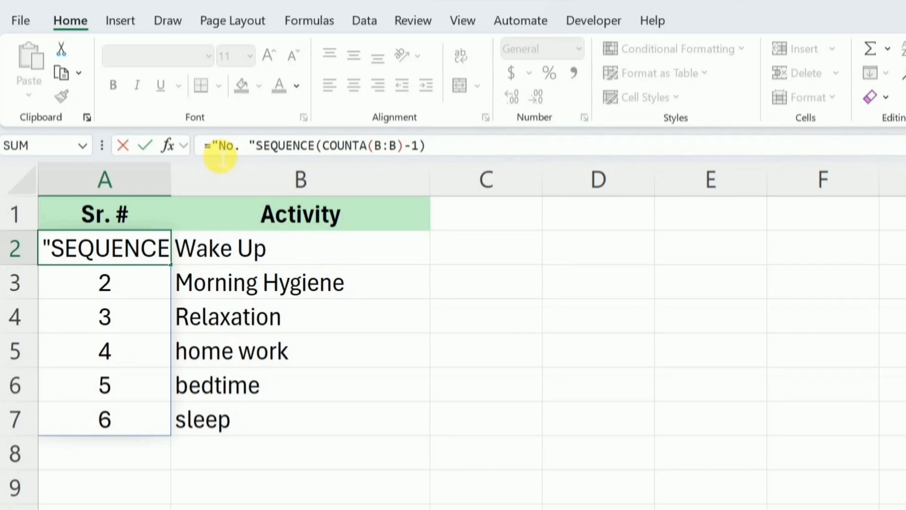
type("&")
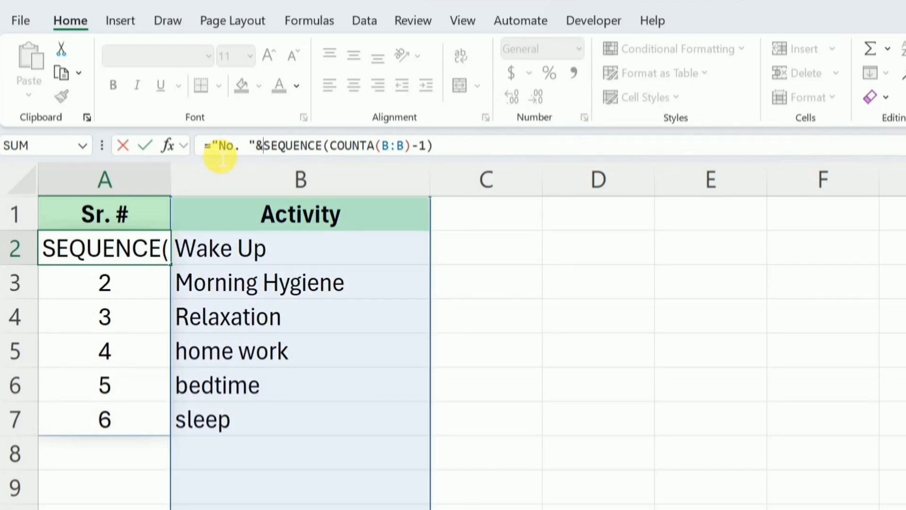
key("Return")
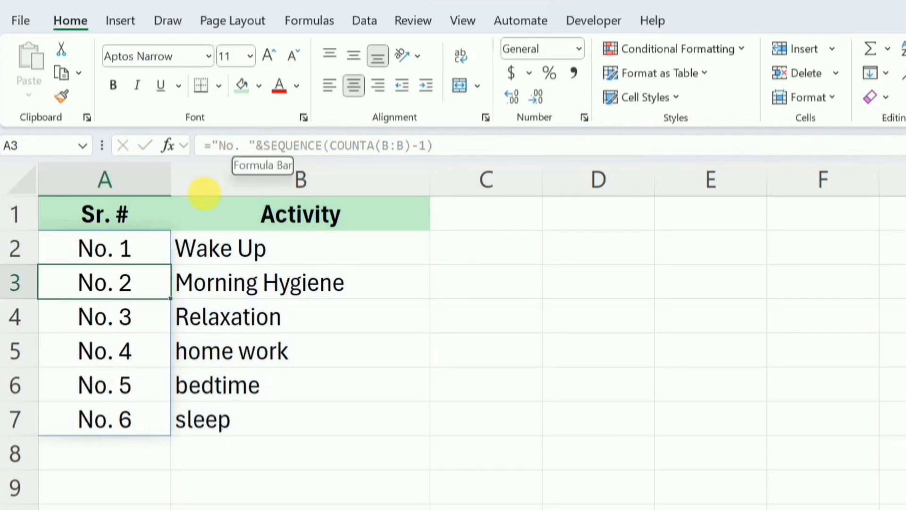
Remove the "No. " prefix from A2's formula, leaving =SEQUENCE(COUNTA(B:B)-1).
left_click(154, 255)
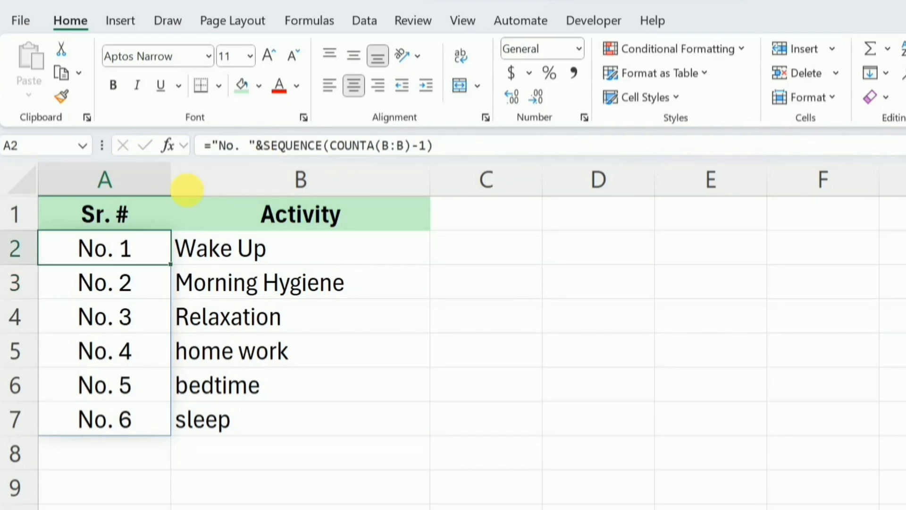
left_click(275, 152)
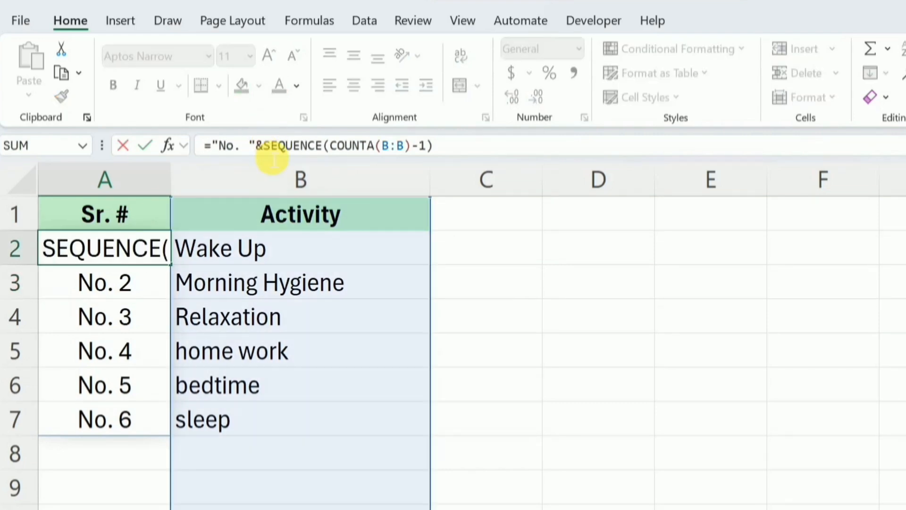
key("BackSpace")
key("BackSpace")
key("BackSpace")
key("BackSpace")
key("BackSpace")
key("BackSpace")
key("BackSpace")
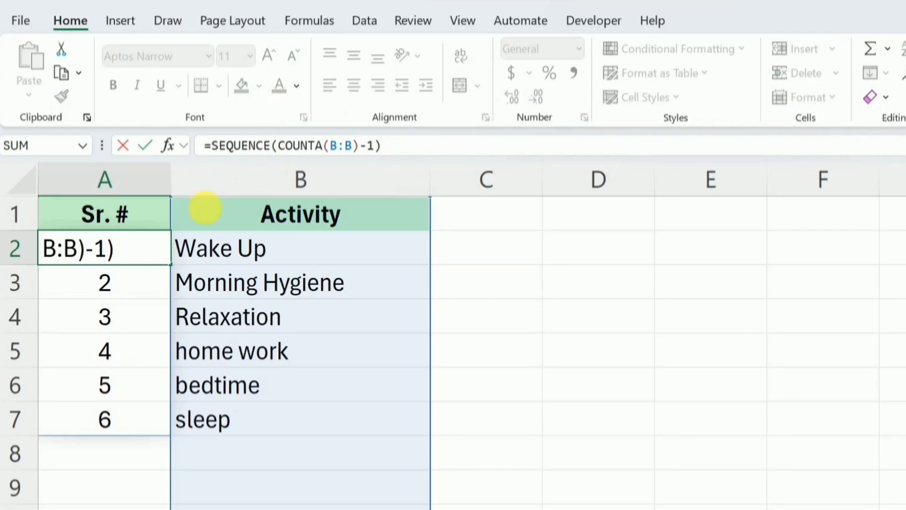
key("Return")
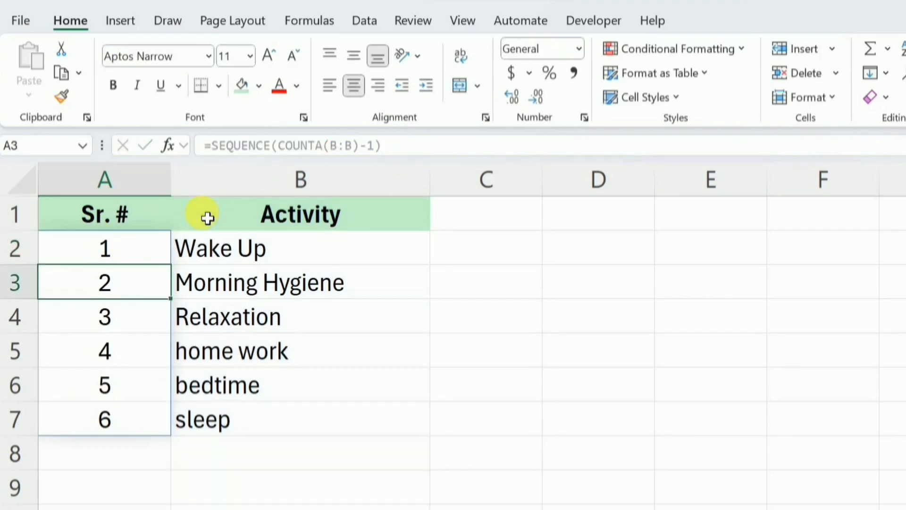
Apply the custom number format "No. "# to the serial numbers in A2:A7.
left_click_drag(151, 249, 143, 423)
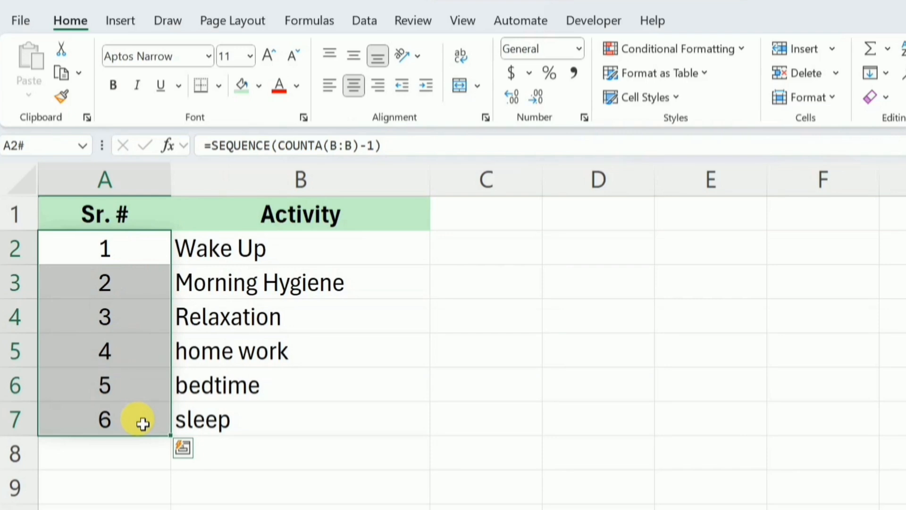
key("ctrl+1")
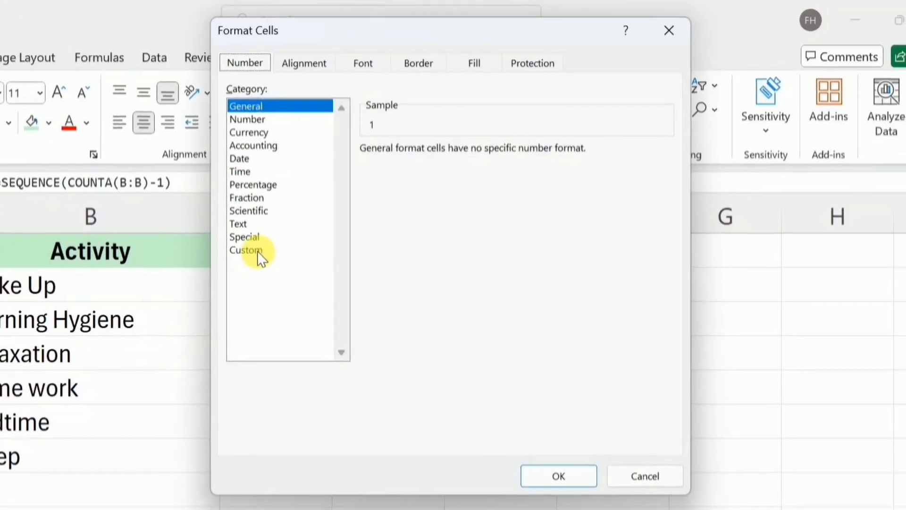
left_click(468, 215)
left_click(424, 174)
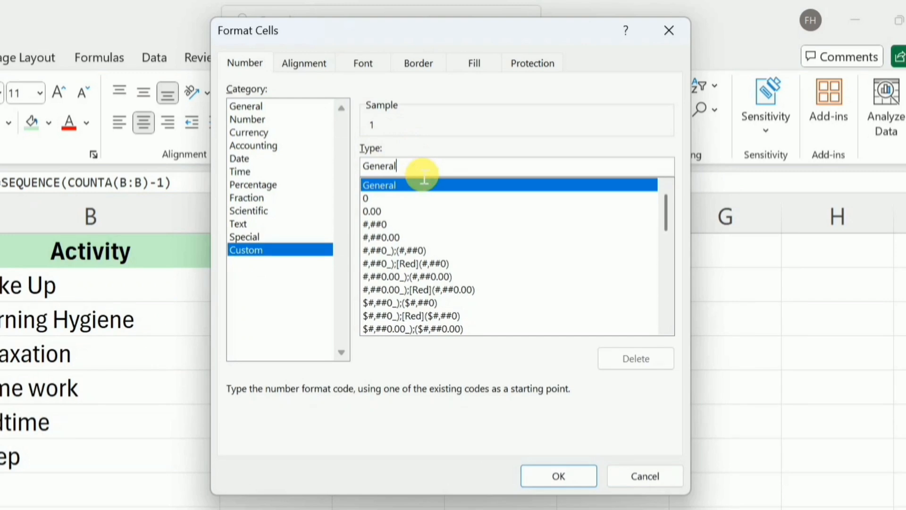
key("BackSpace")
key("BackSpace")
key("BackSpace")
key("BackSpace")
key("BackSpace")
key("BackSpace")
key("BackSpace")
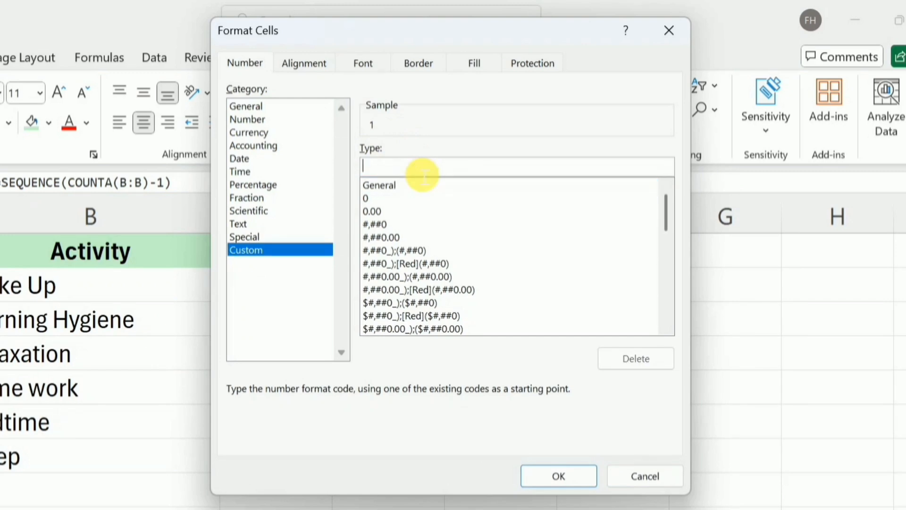
type("\"No. \"")
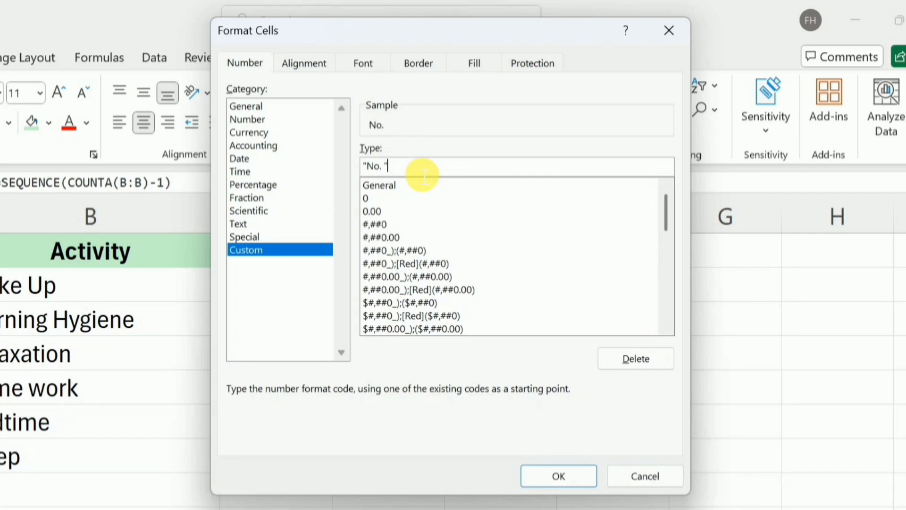
type("#")
left_click(566, 473)
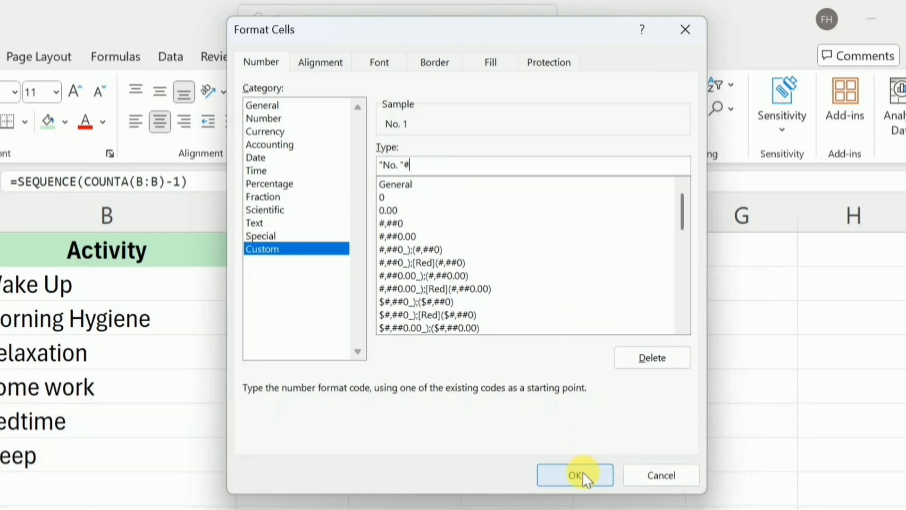